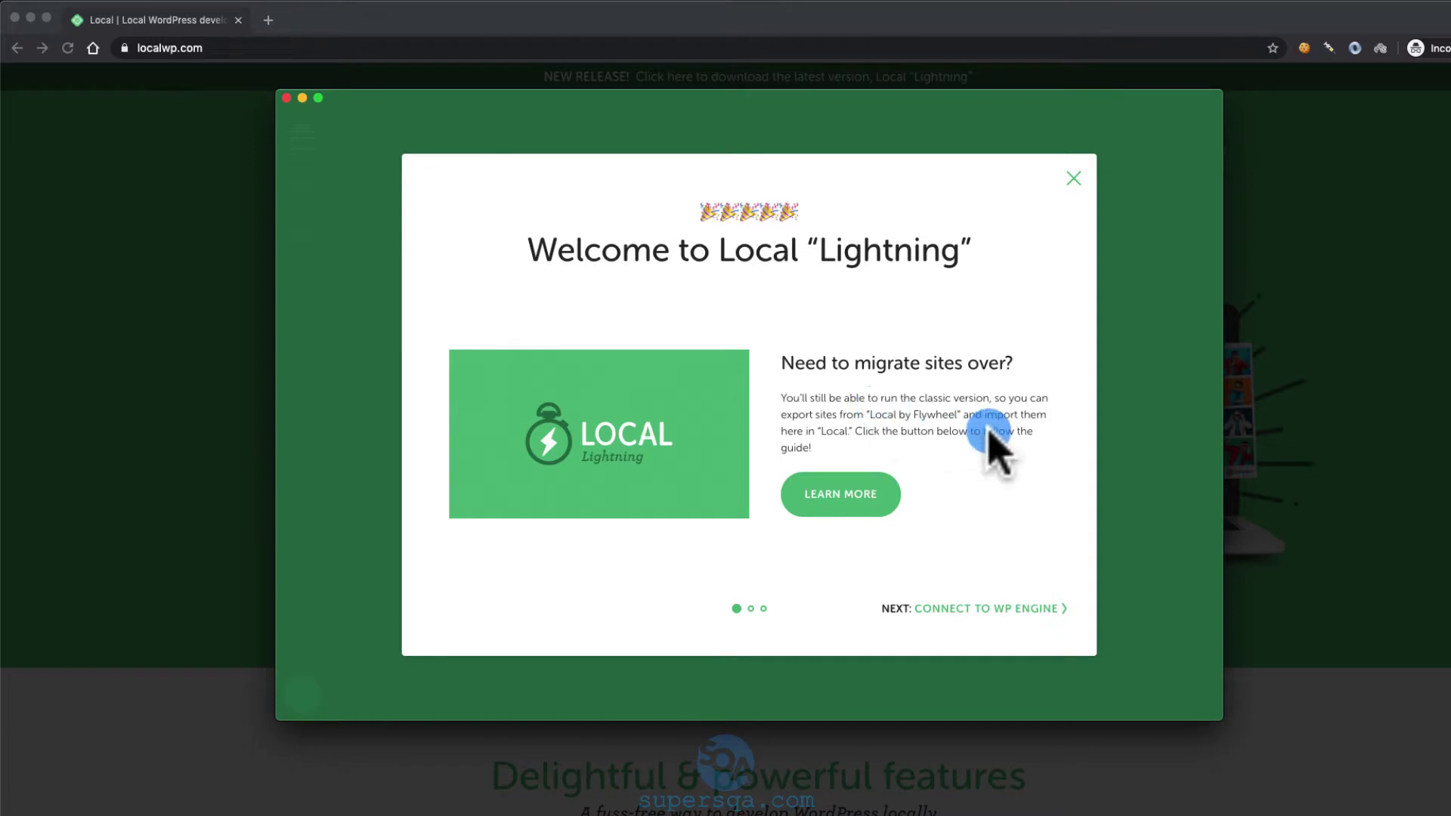
Close the 'Welcome to Local Lightning' introduction to reach the empty sites screen
left_click(1074, 179)
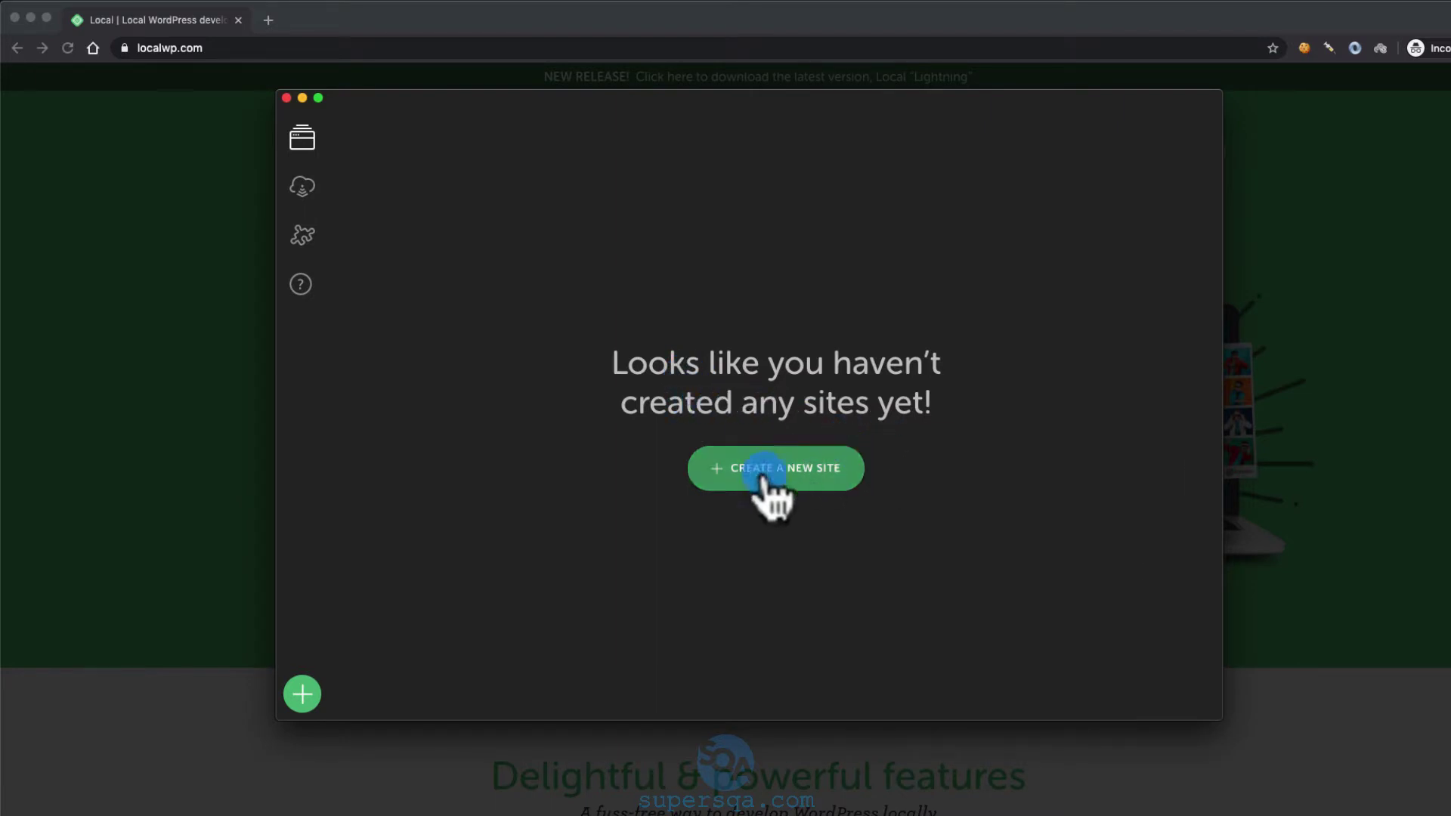
Name the new site 'mystore', confirm domain mystore.local and path ~/Local Sites/mystore, then continue
left_click(788, 476)
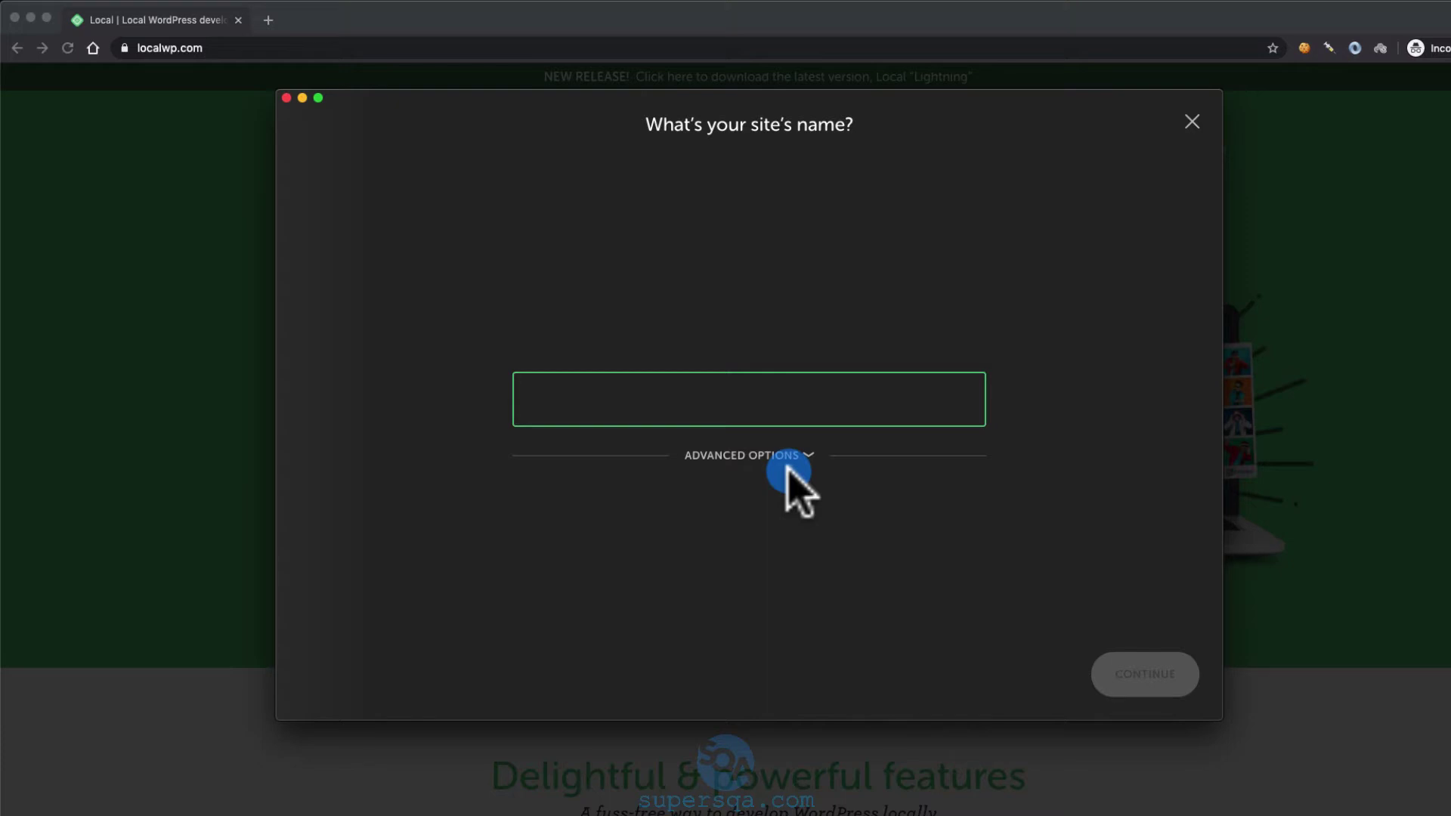
type("mystore")
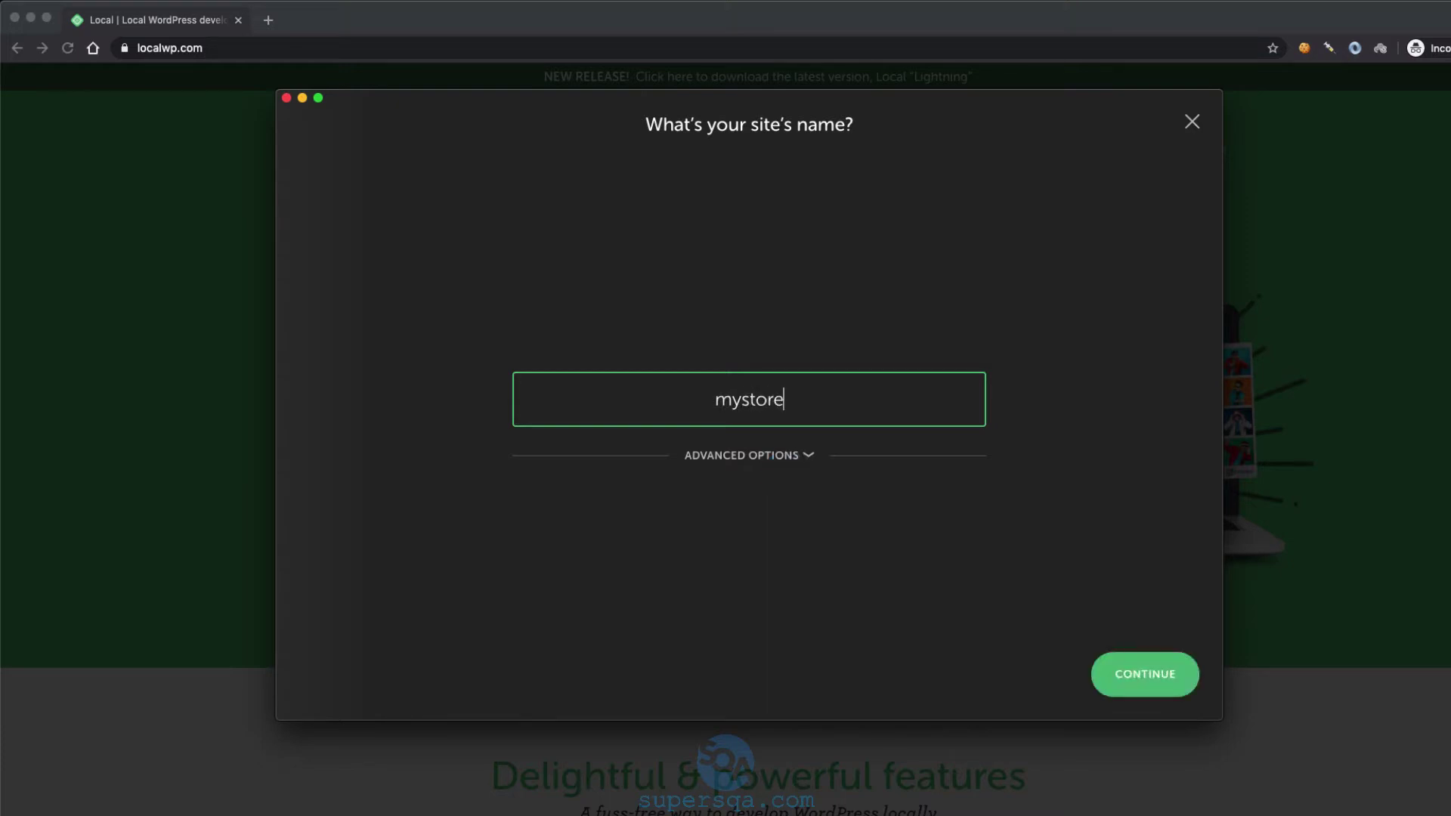
left_click(807, 457)
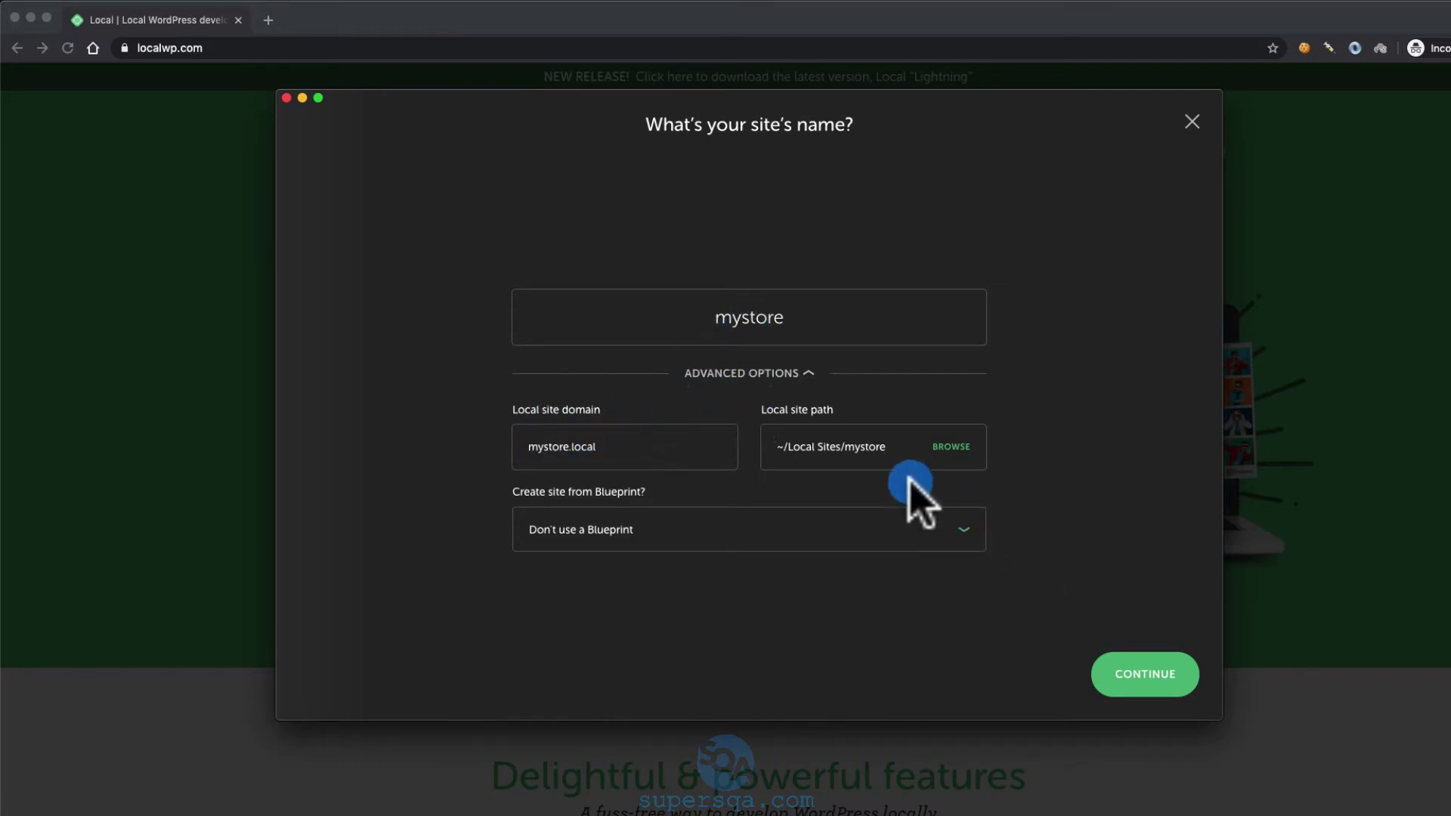
left_click(1145, 677)
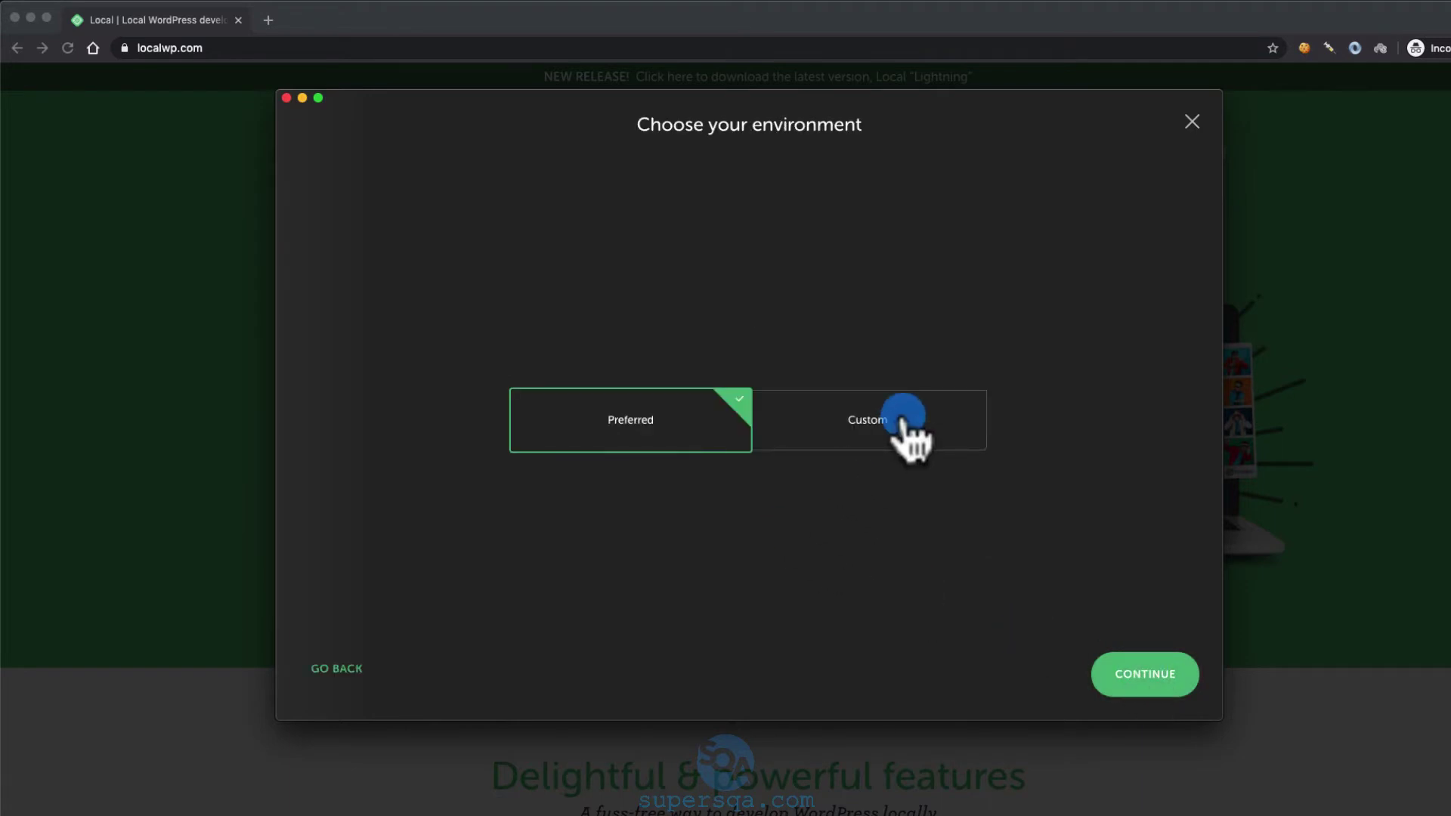
Keep the Preferred environment for mystore and continue to Setup WordPress
left_click(1137, 676)
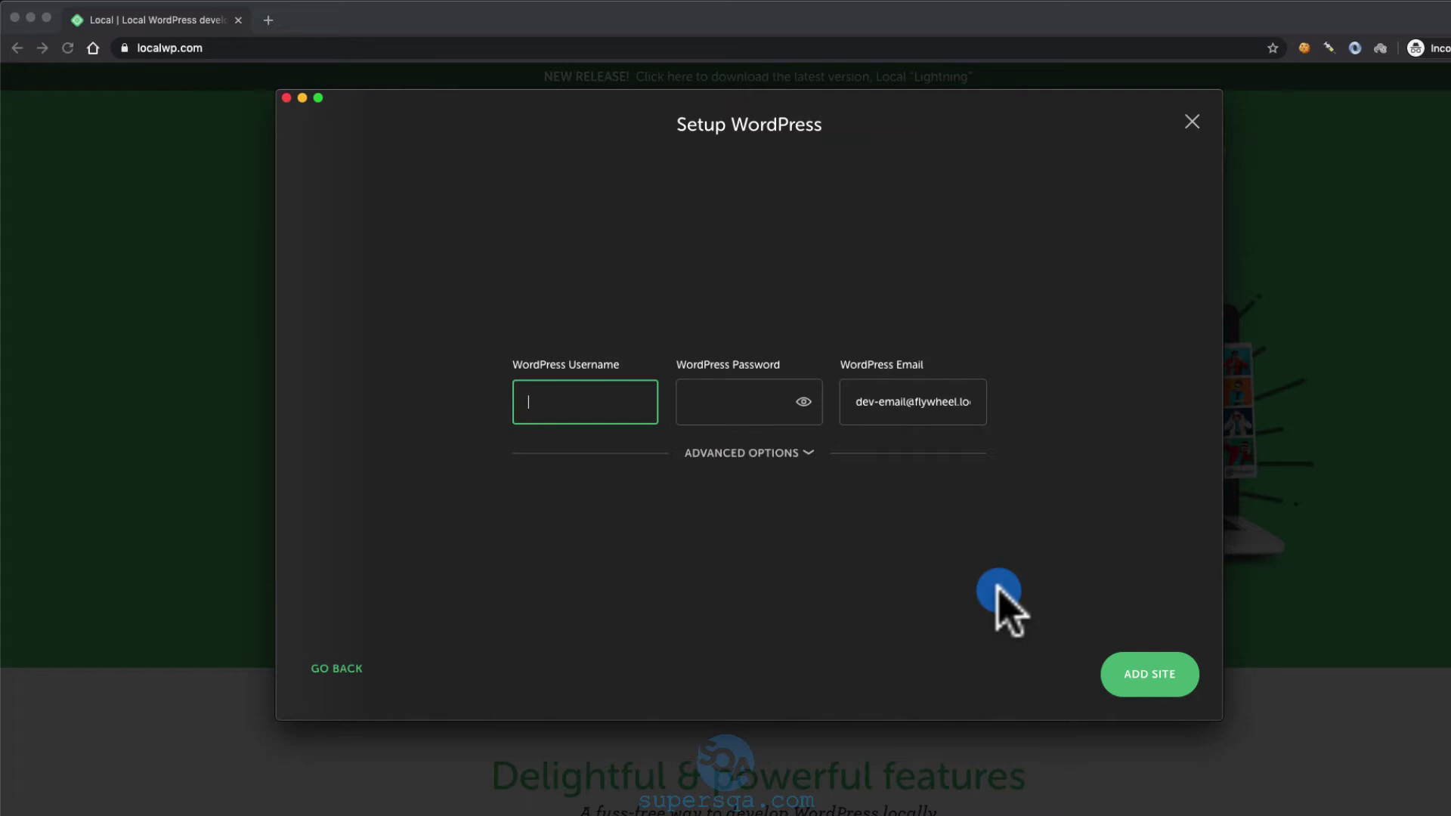
Enter WordPress username 'admin' and a password, keep multisite off, and add the mystore site
type("admin")
key("Tab")
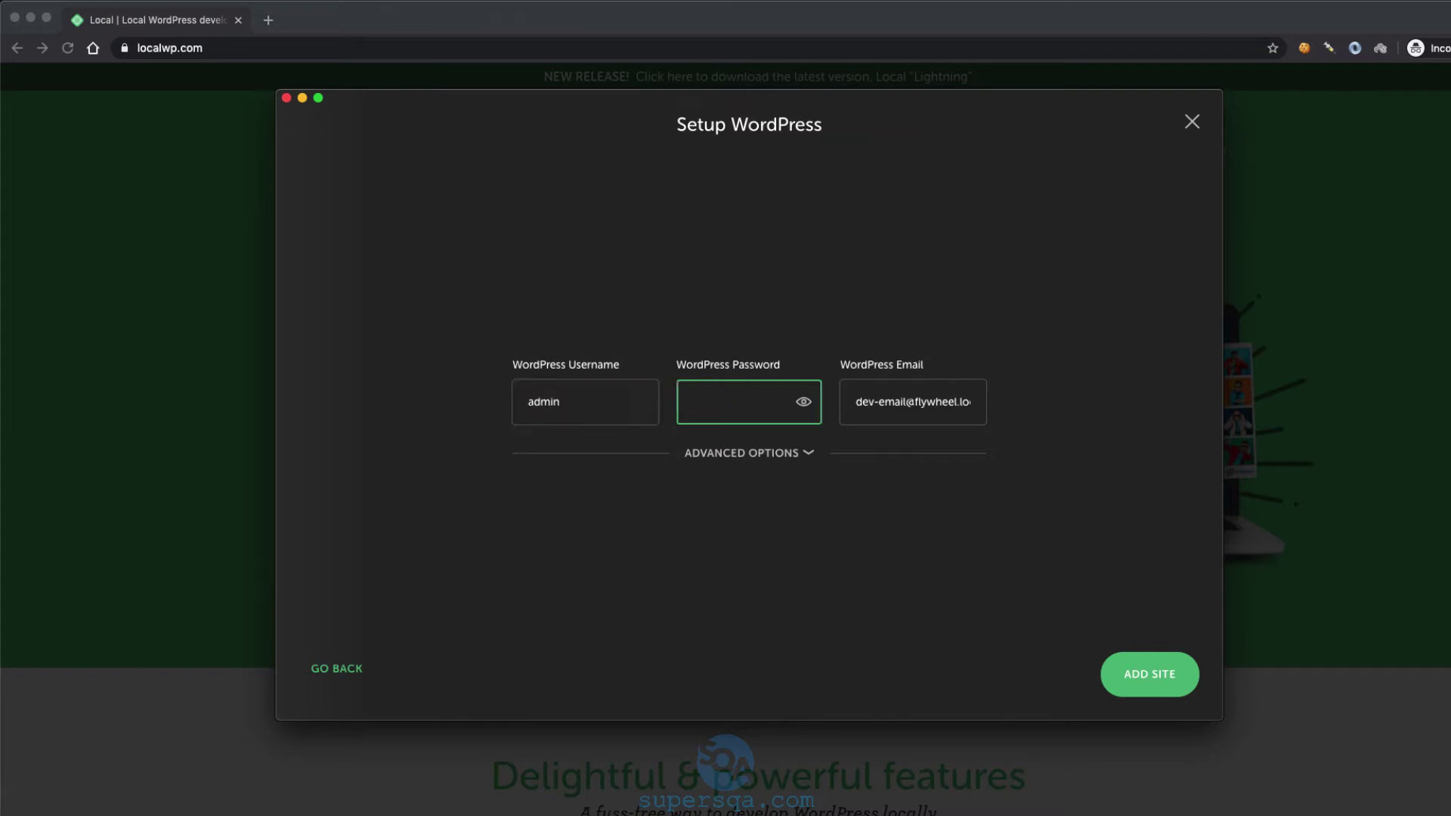
left_click(804, 402)
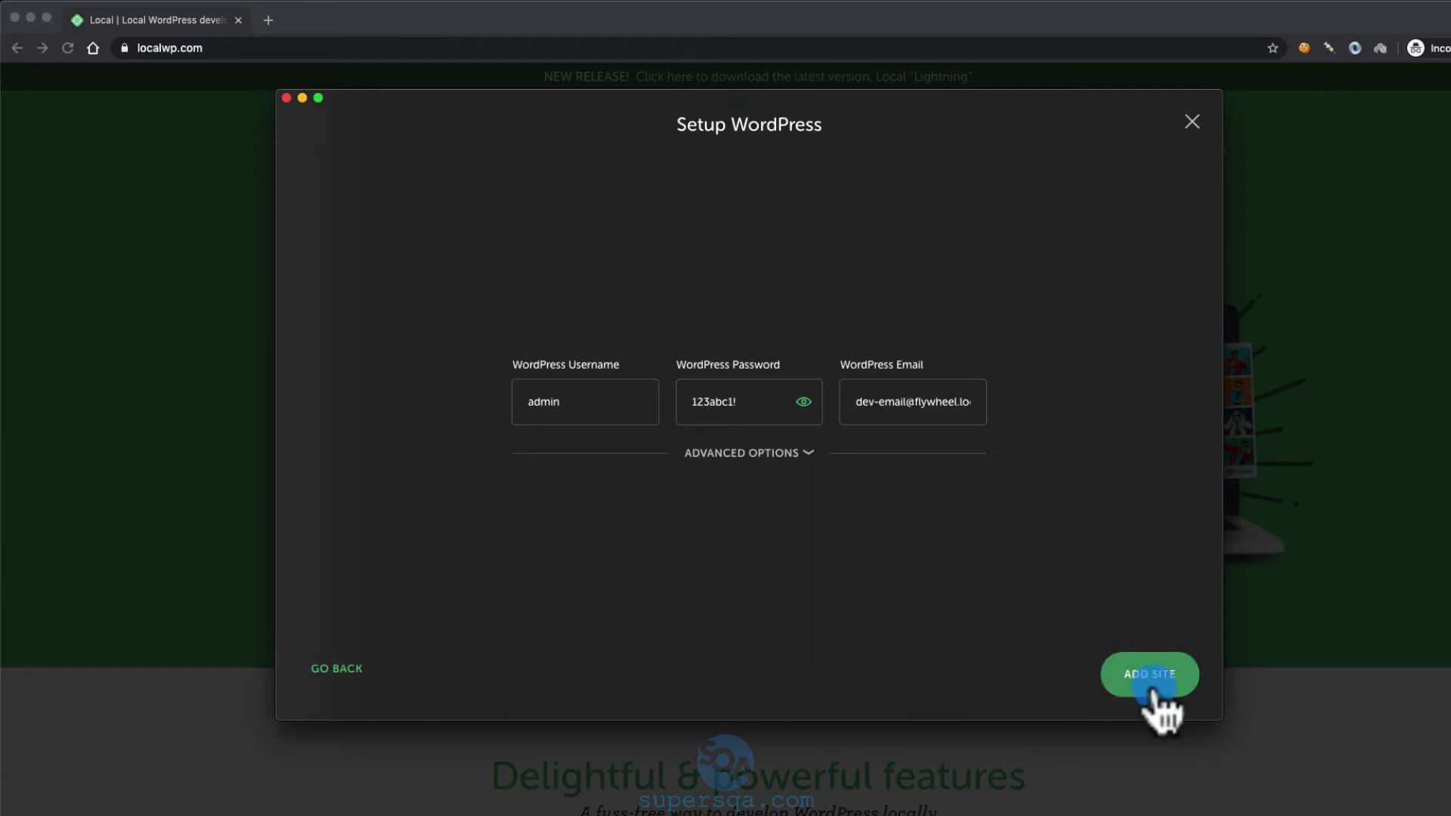
left_click(808, 453)
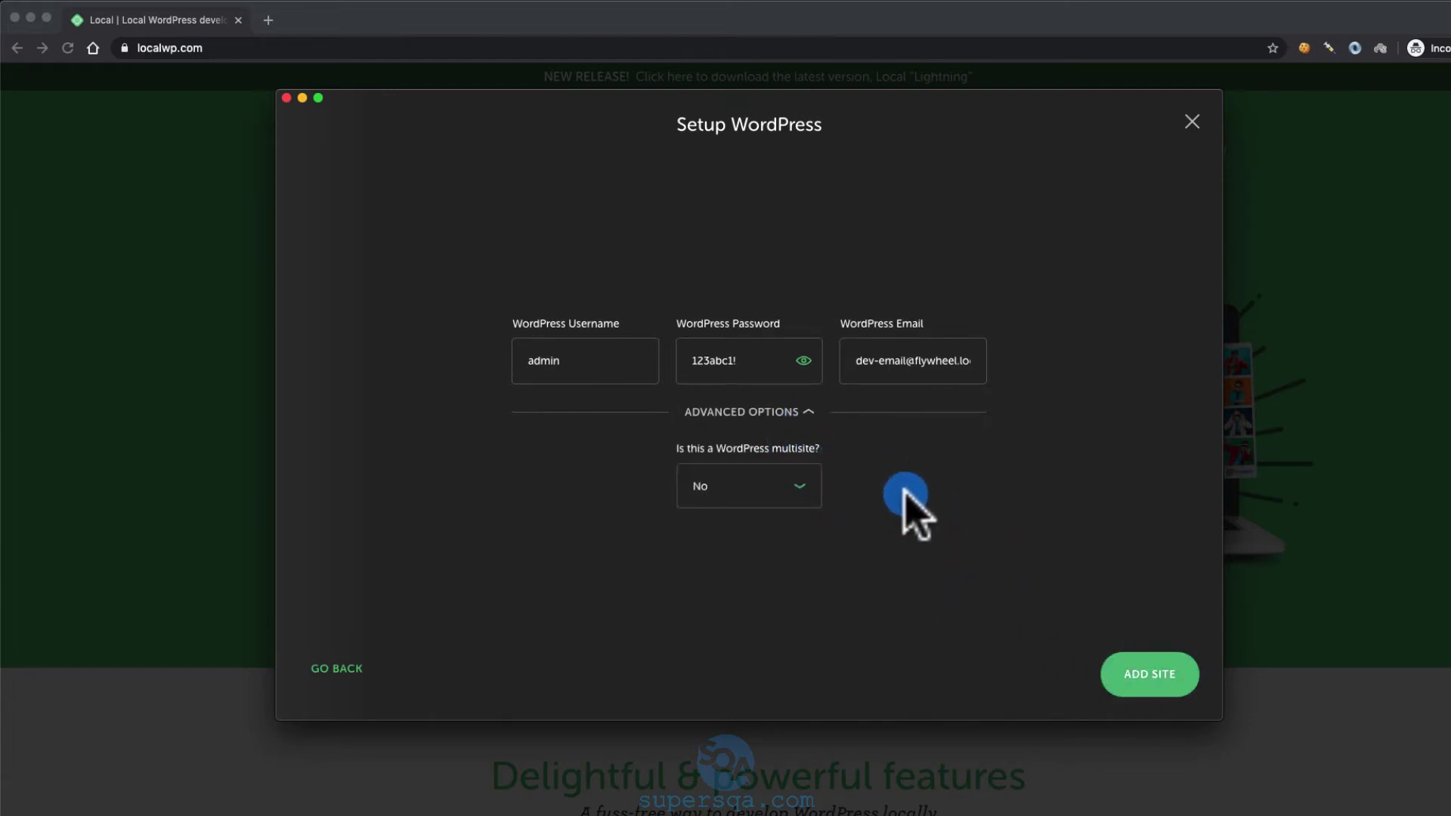
left_click(1164, 679)
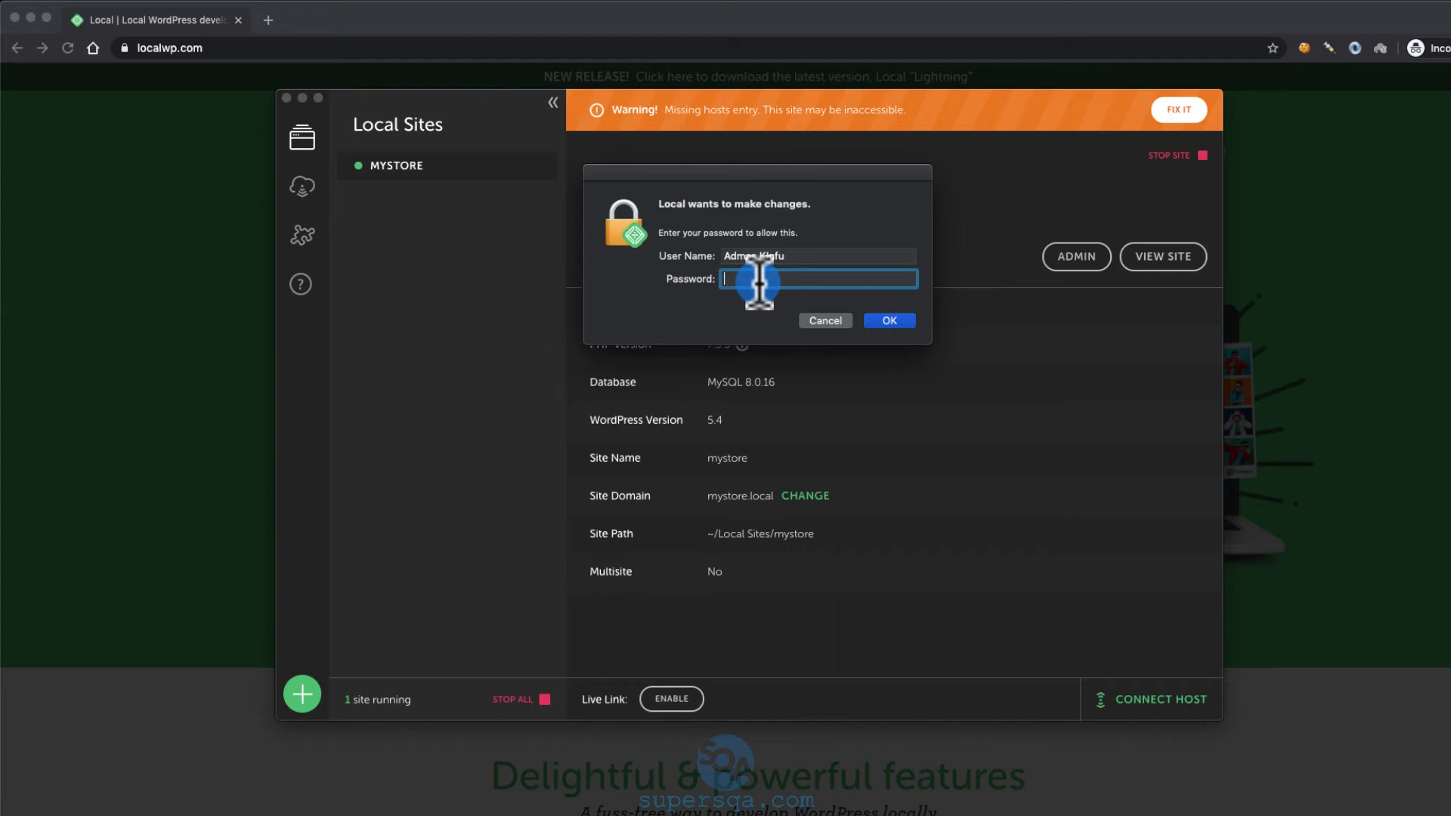
Authorise Local's system changes with the computer password, re-entering it after the first rejection
type("••••••••••••")
key("Return")
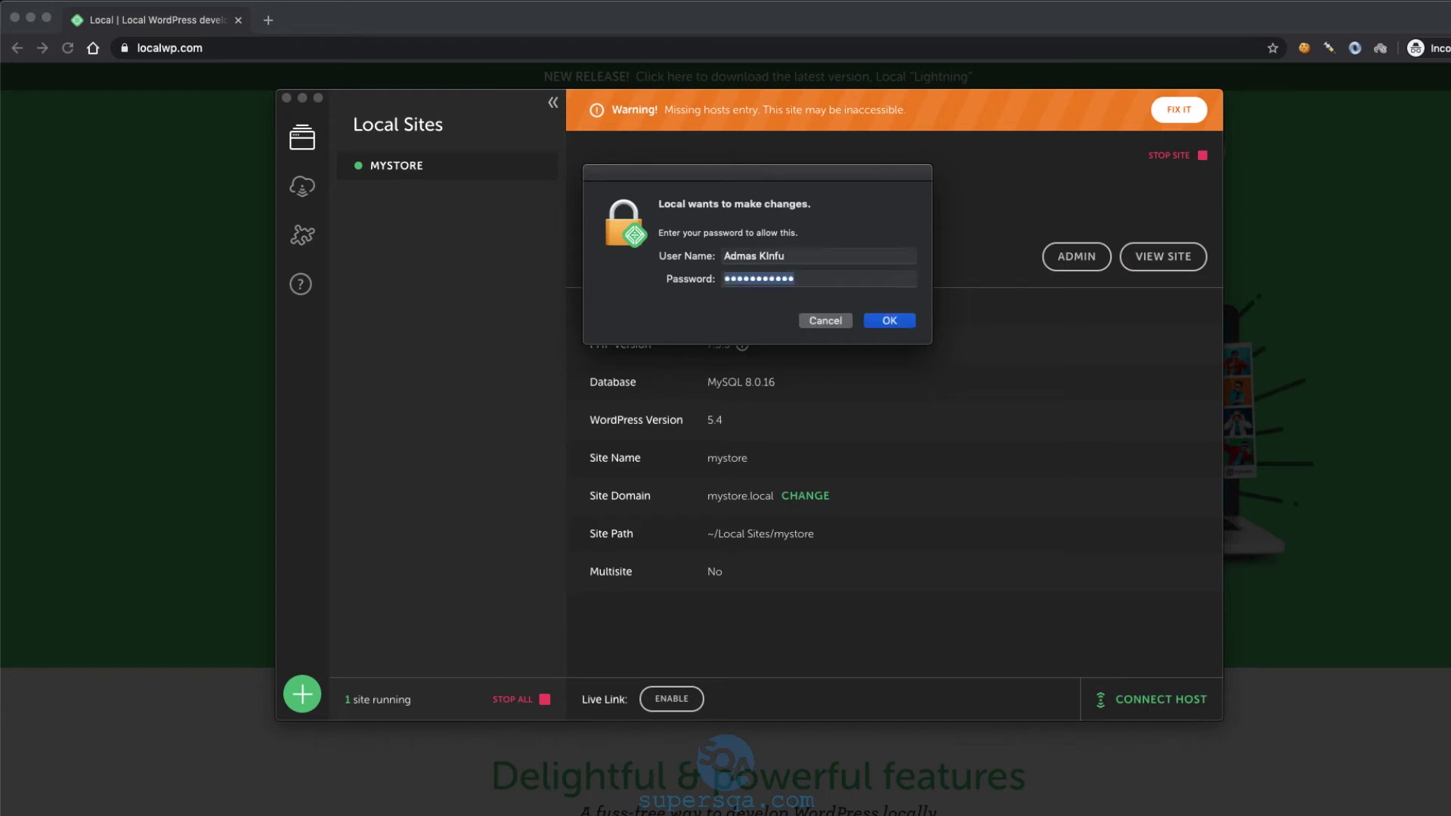
type("••••••••")
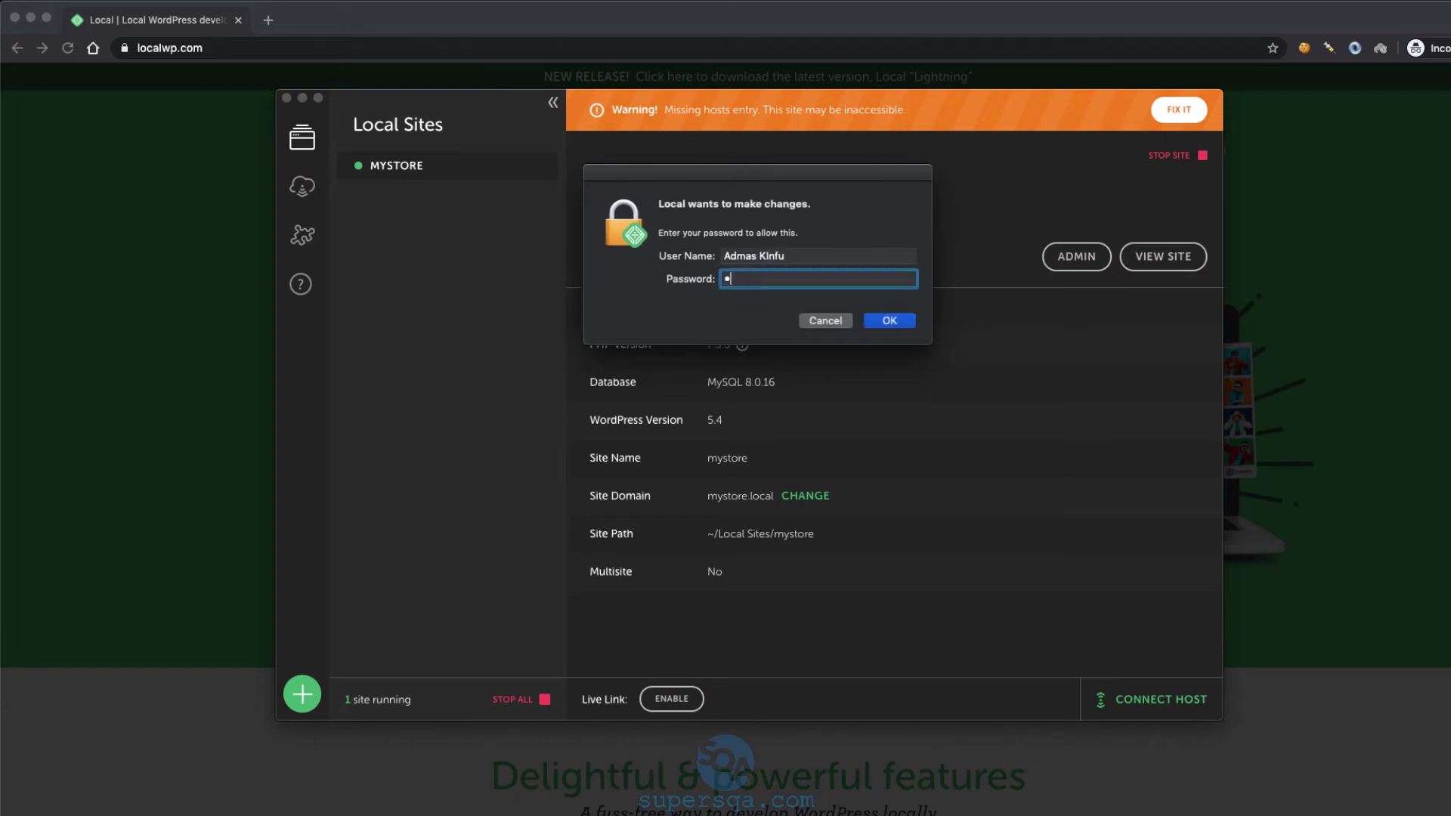
type("•••")
key("Return")
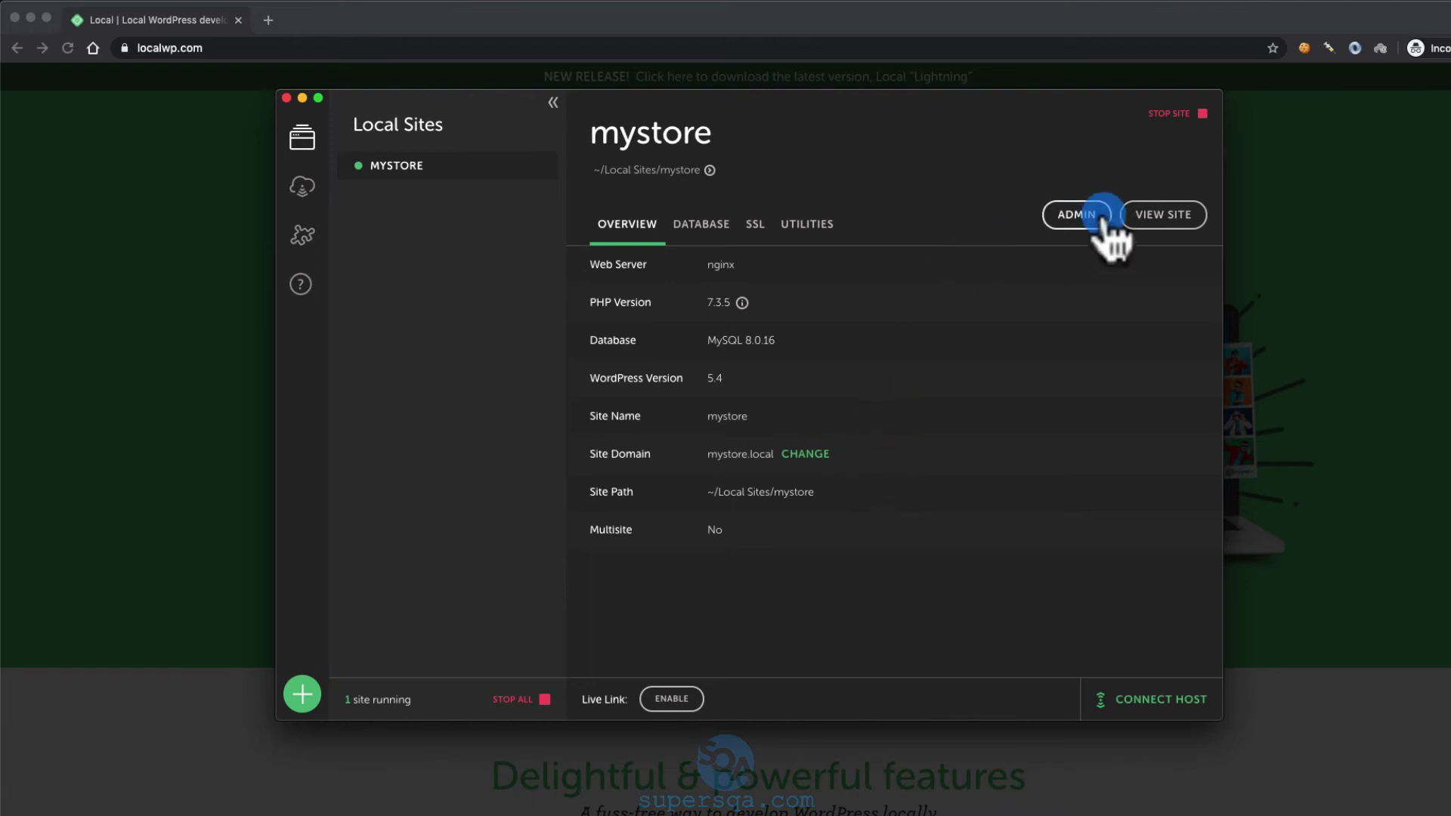
Open the mystore WordPress admin login page in the browser from Local's ADMIN shortcut
left_click(1064, 219)
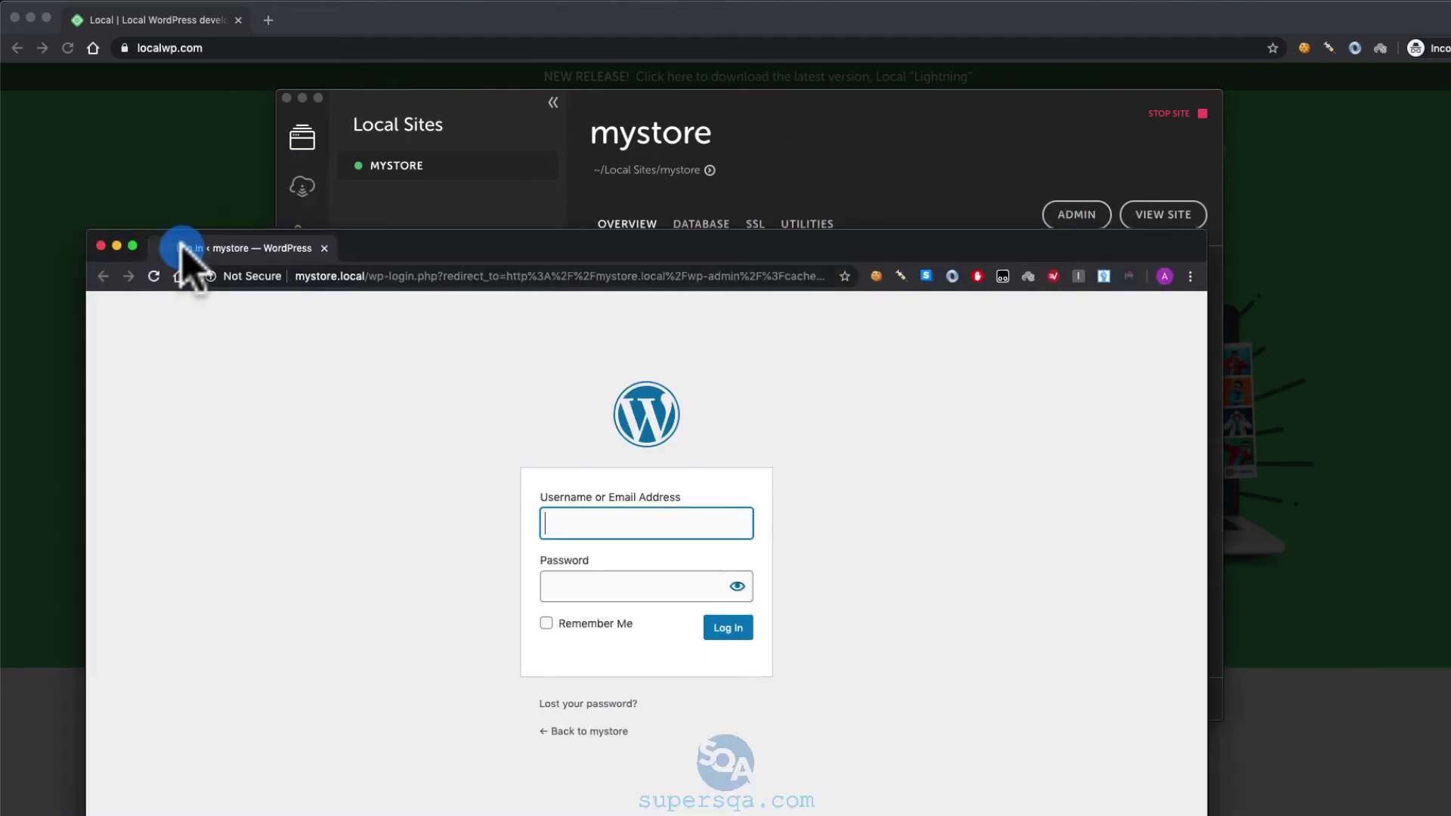
Maximise the browser and log in to mystore.local/wp-admin as 'admin' with the site password
left_click_drag(185, 250, 364, 113)
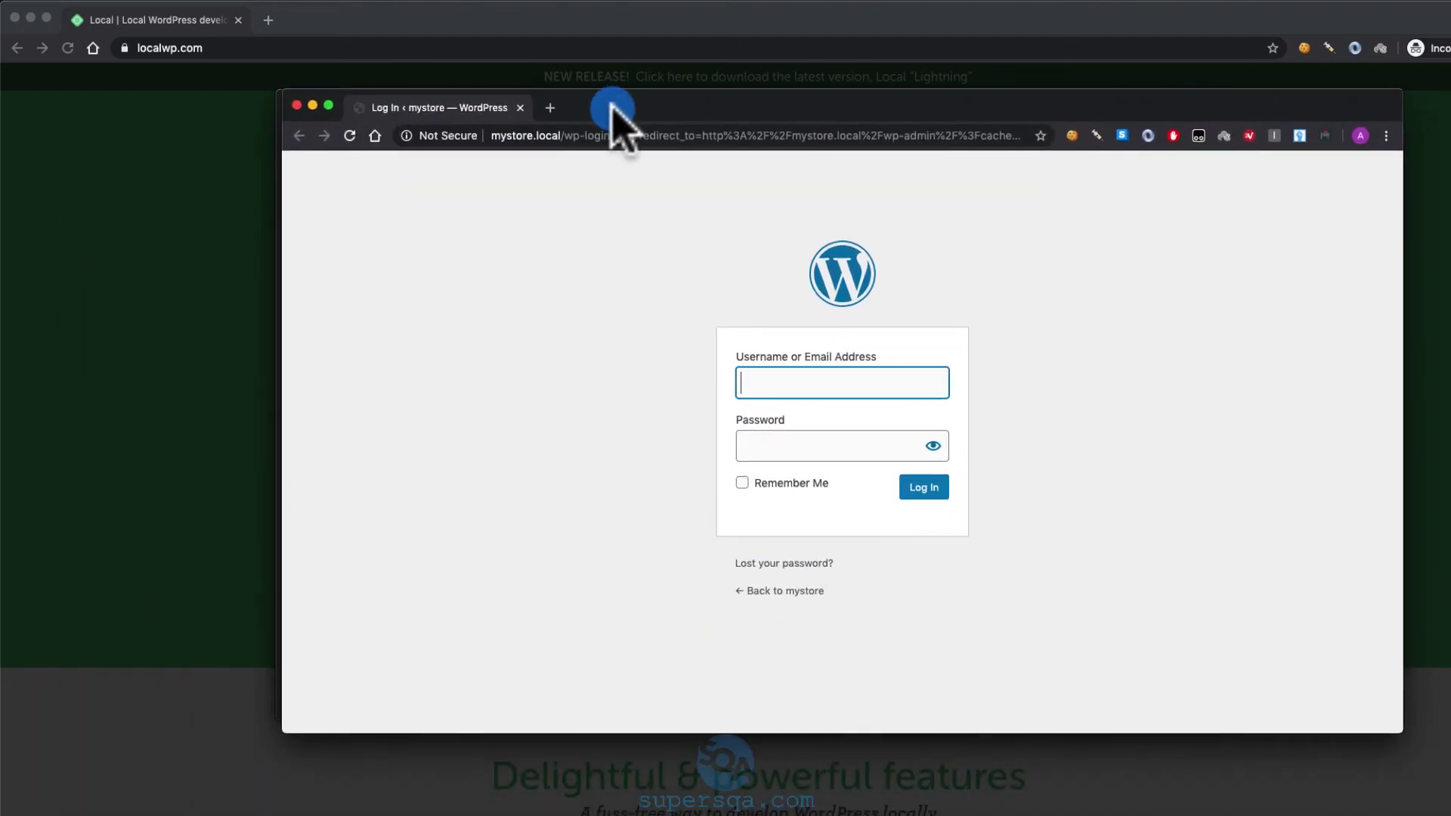
double_click(612, 114)
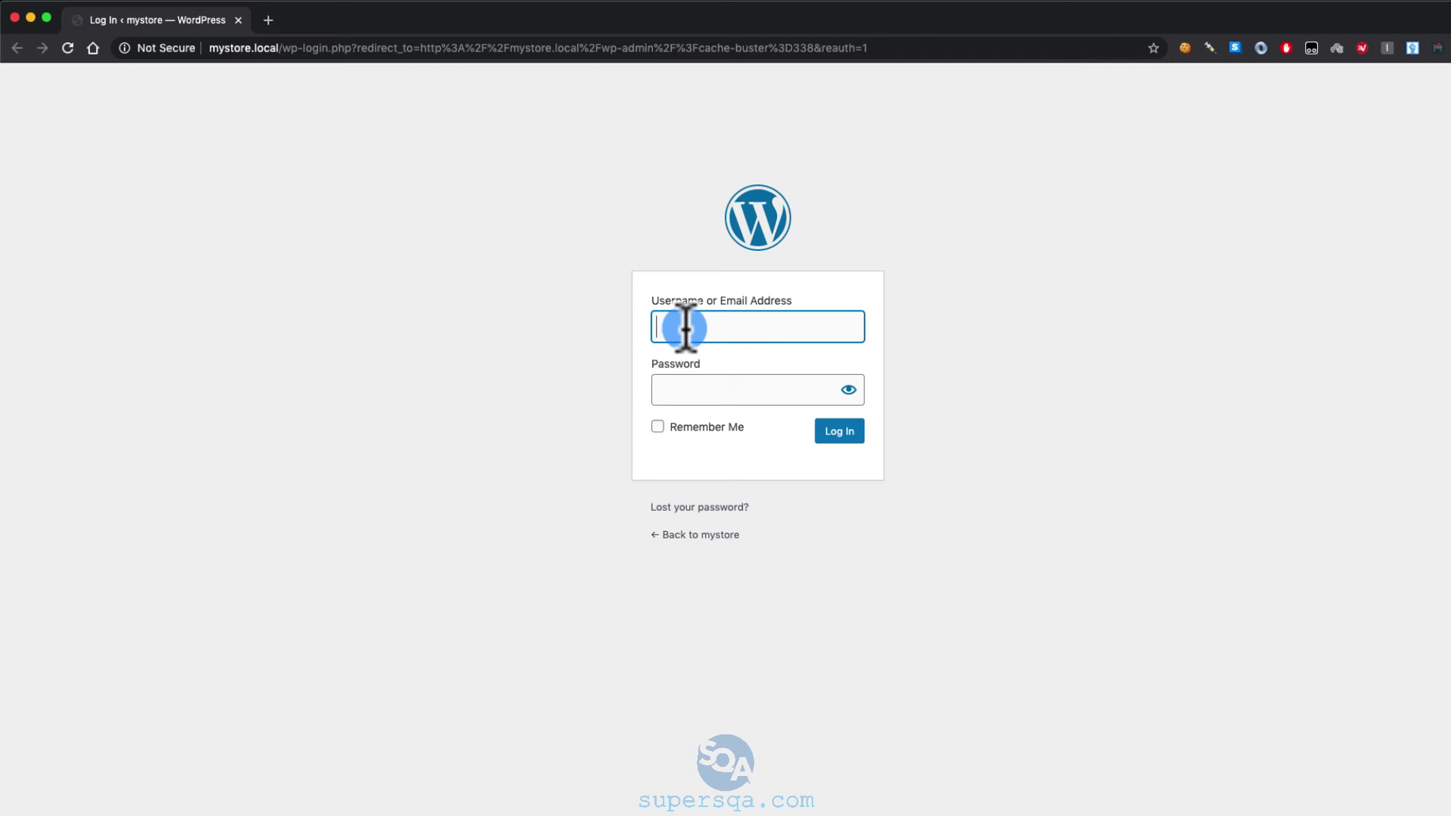
type("admin")
key("Tab")
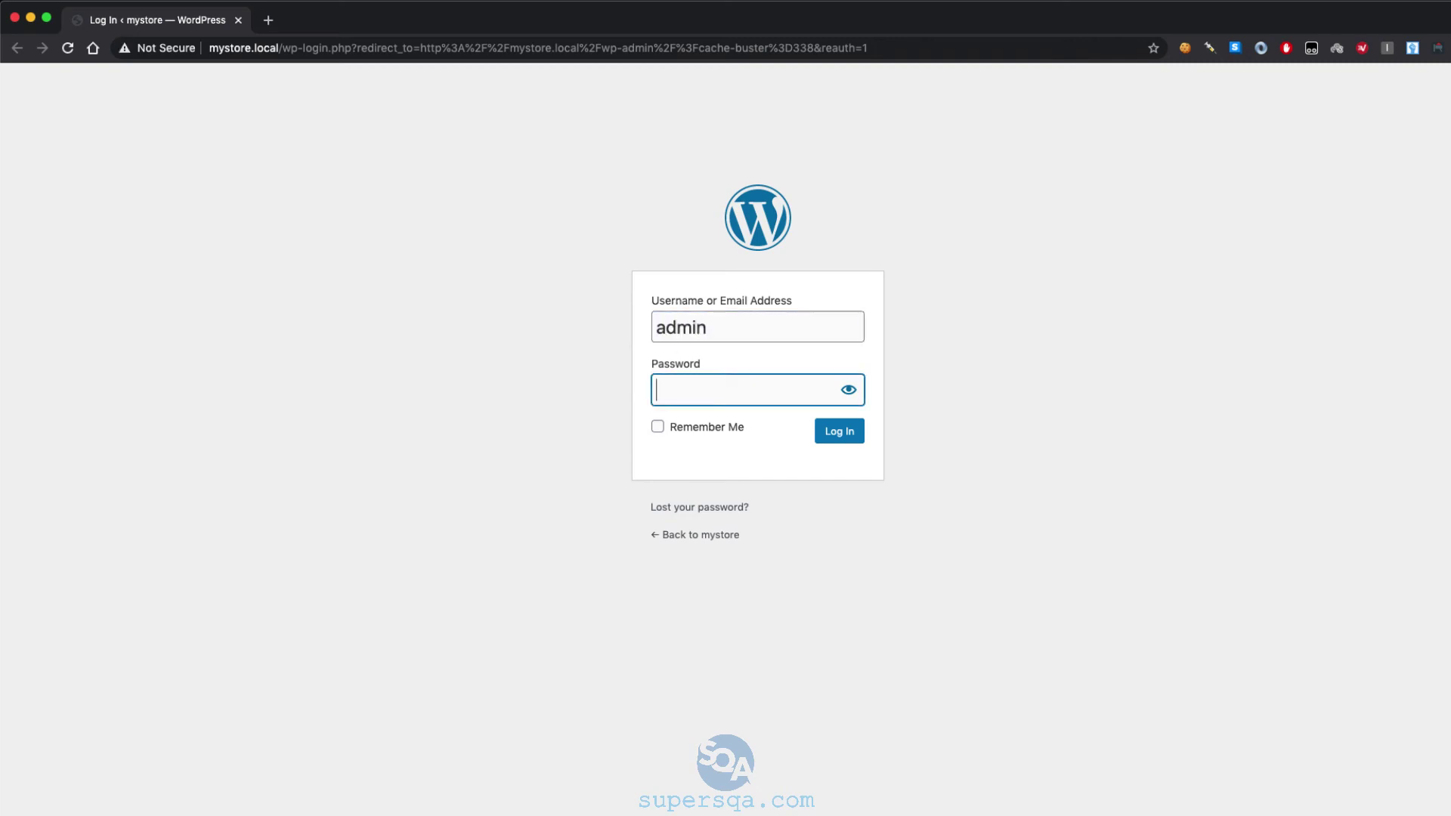
left_click(848, 378)
left_click(719, 387)
key("Return")
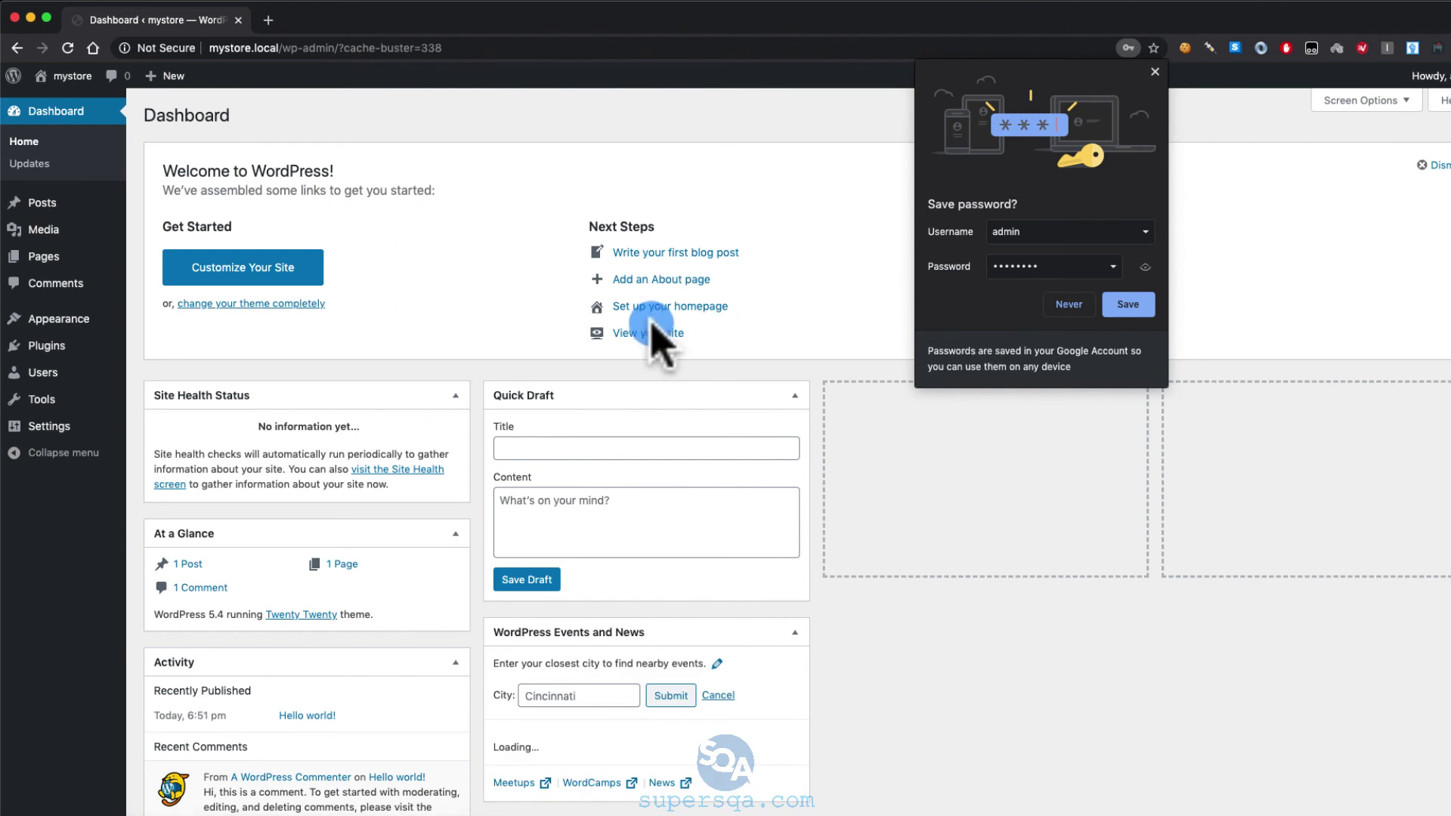
Decline saving the password in the browser and scroll through the mystore Dashboard widgets
left_click(1140, 60)
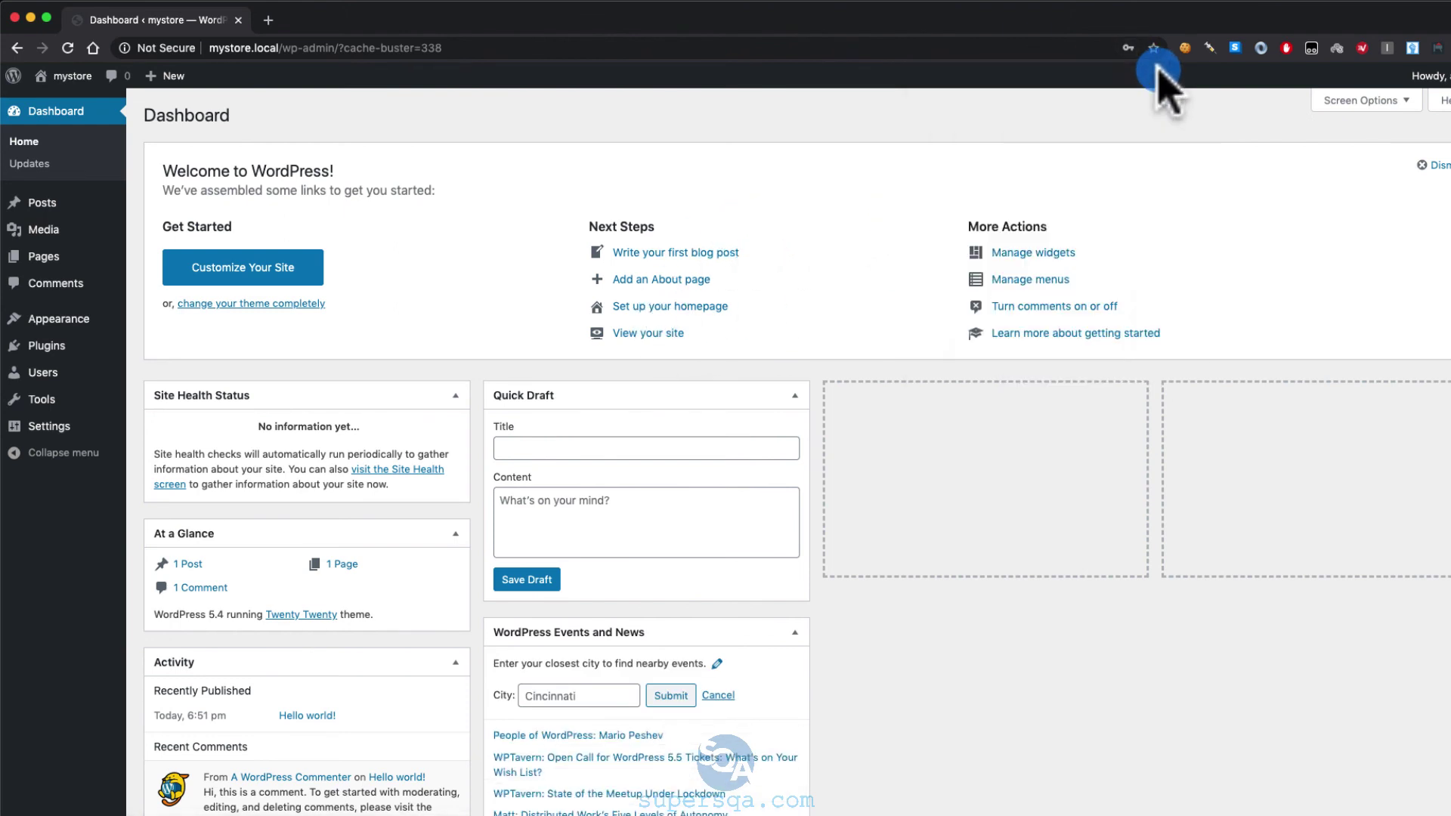
scroll(842, 551, "down", 3)
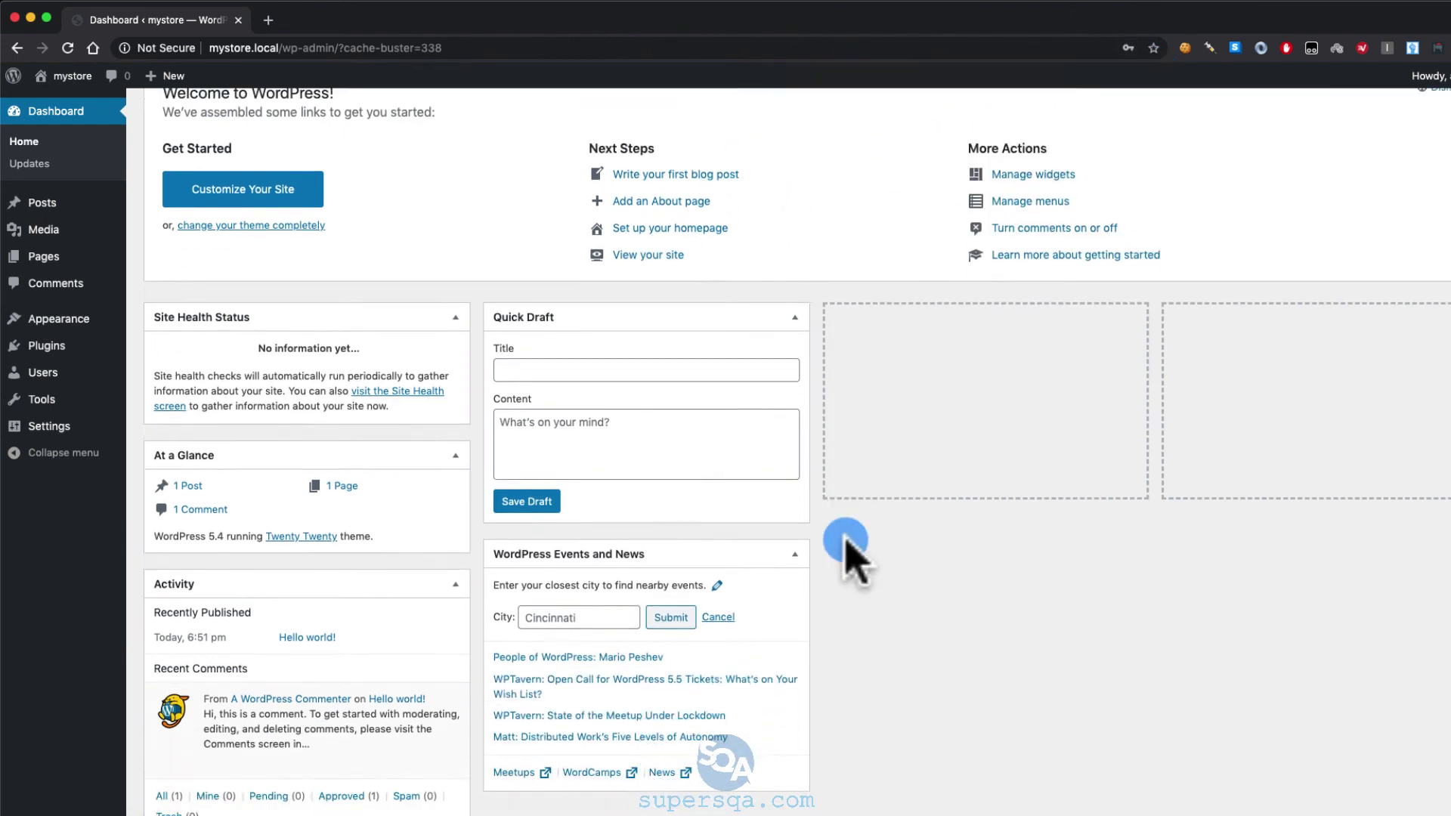
scroll(844, 545, "up", 4)
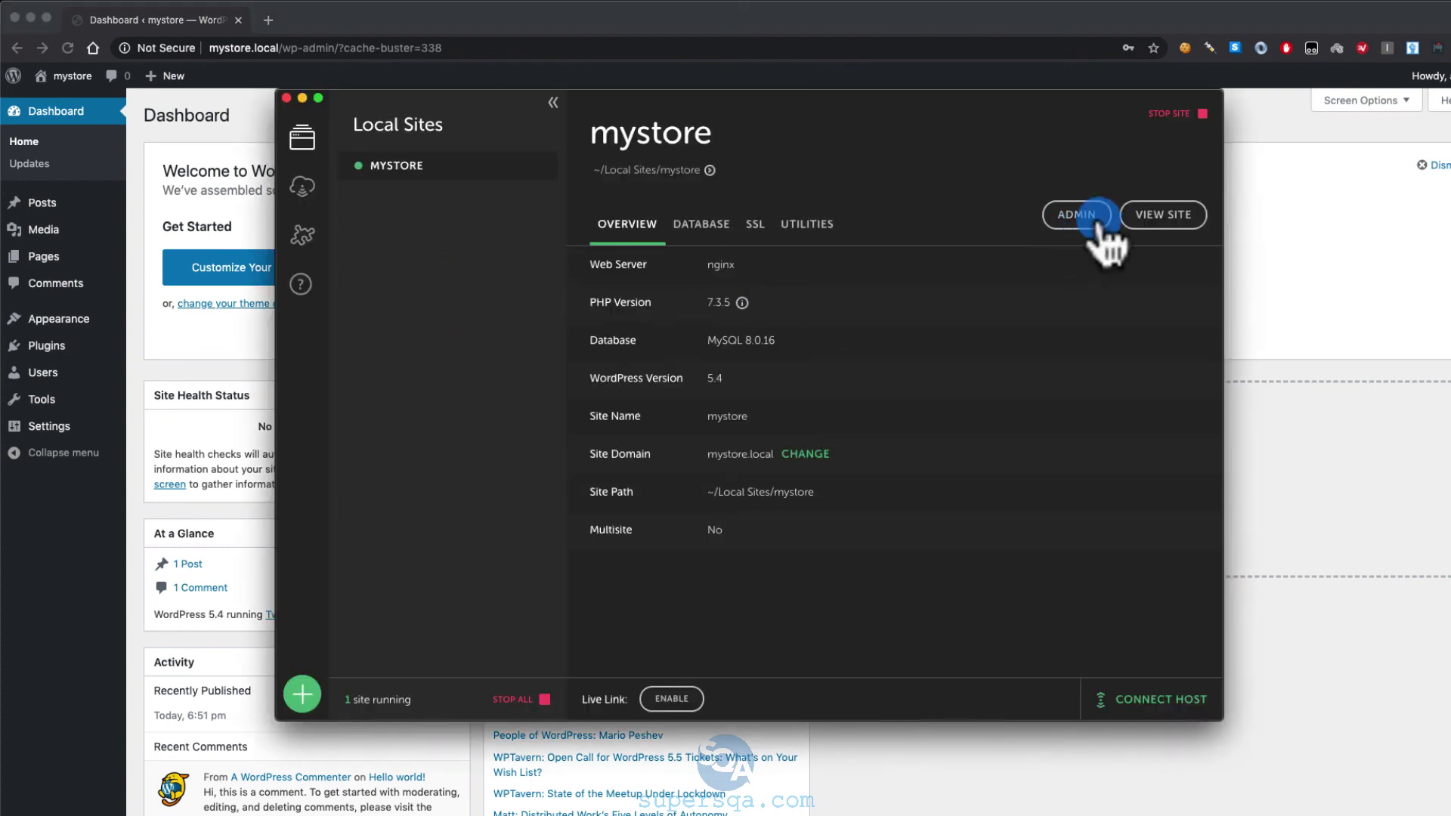
View the mystore front end from Local and open the 'Hello world!' post
left_click(1166, 218)
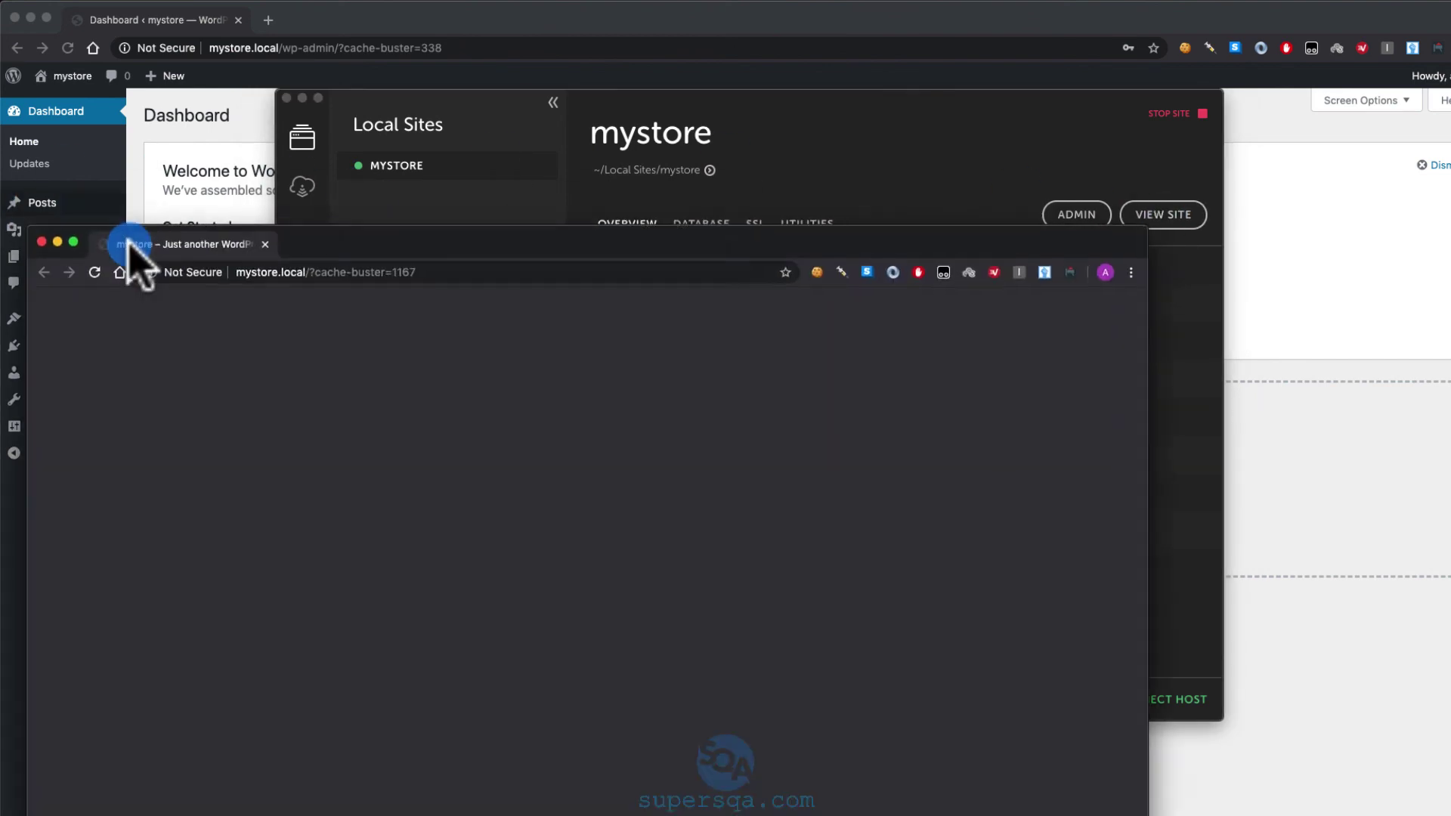
left_click_drag(129, 244, 331, 105)
scroll(557, 415, "down", 10)
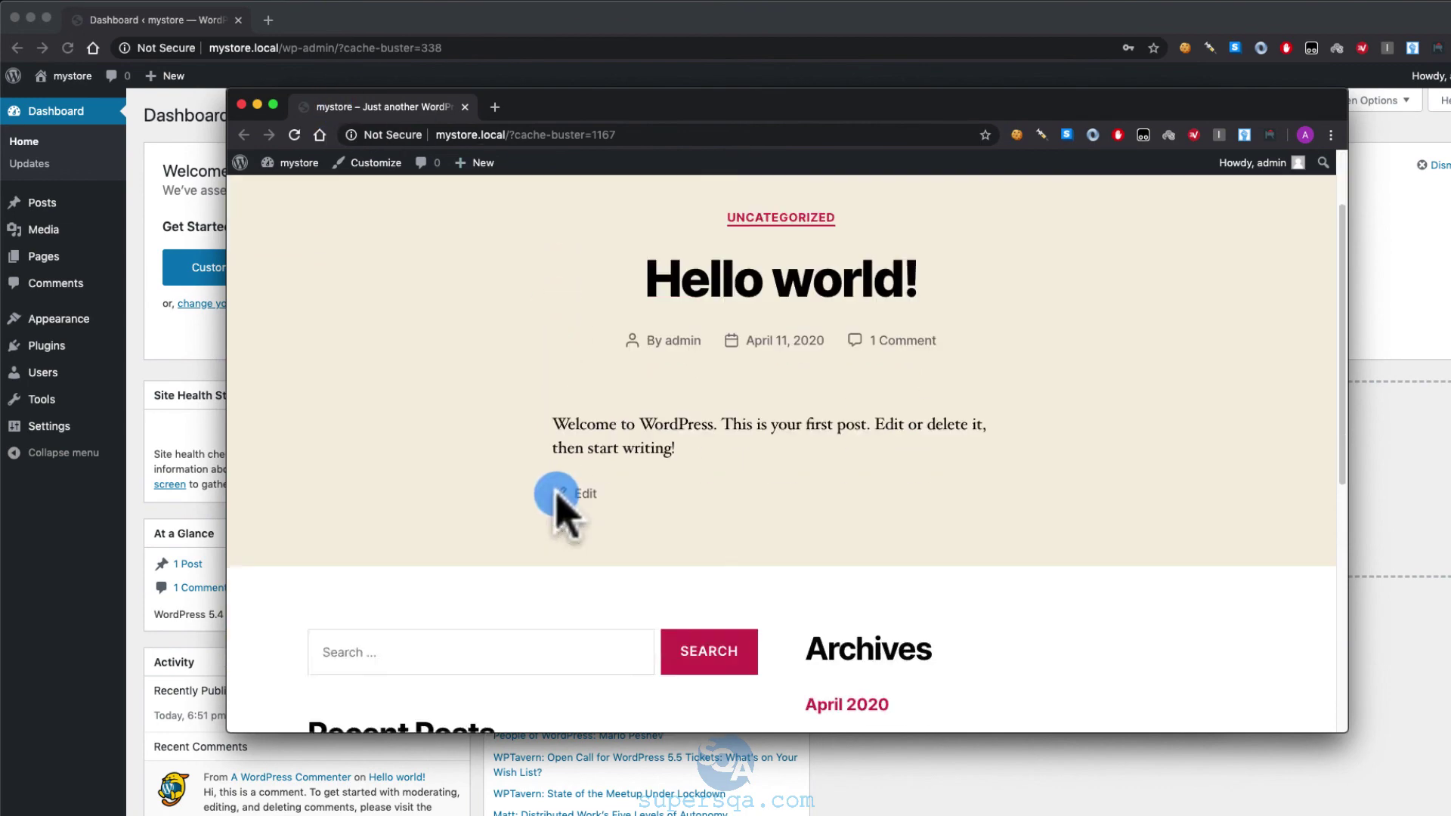
scroll(564, 505, "up", 1)
left_click(558, 498)
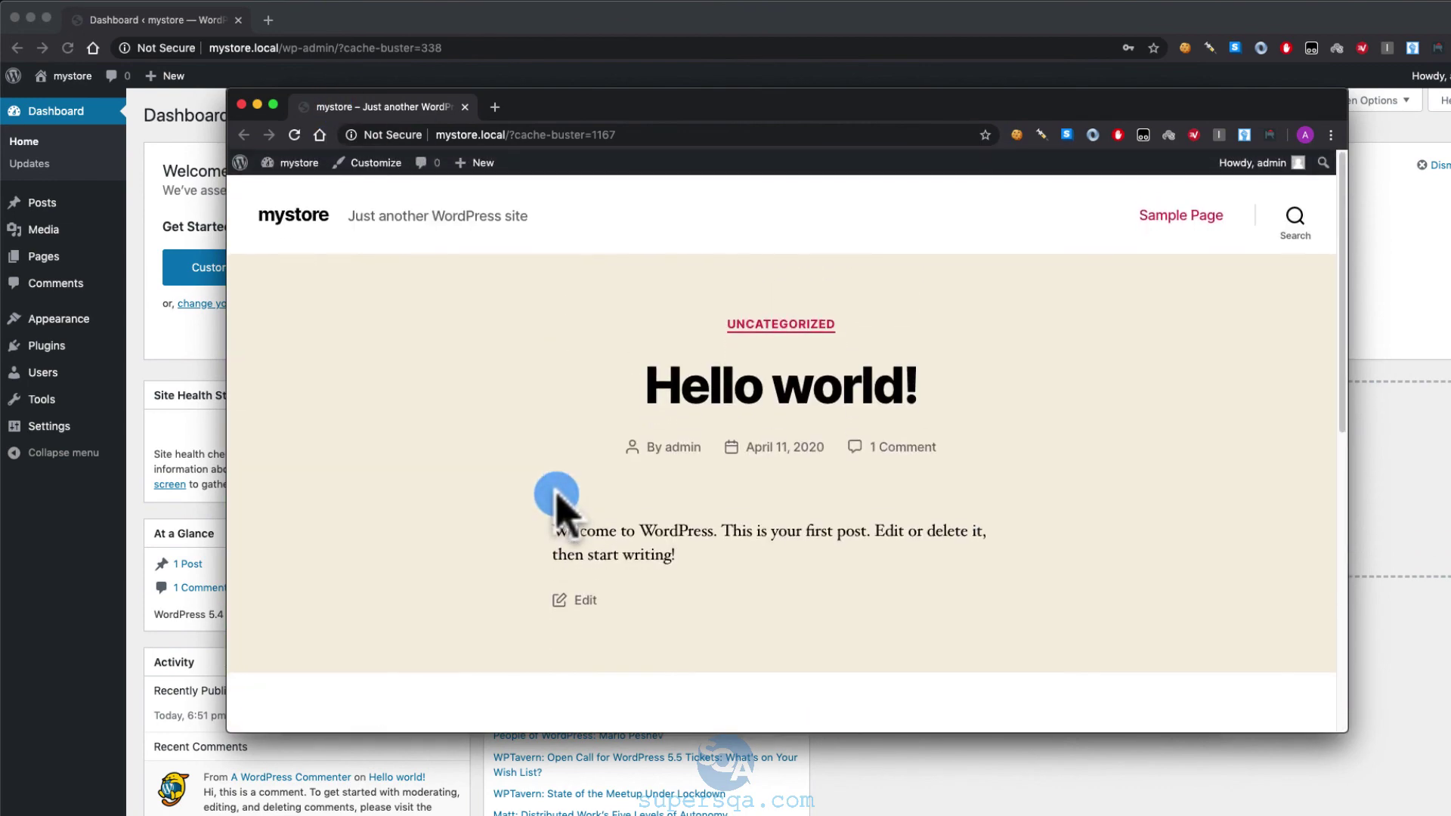
scroll(556, 499, "down", 6)
scroll(551, 421, "up", 6)
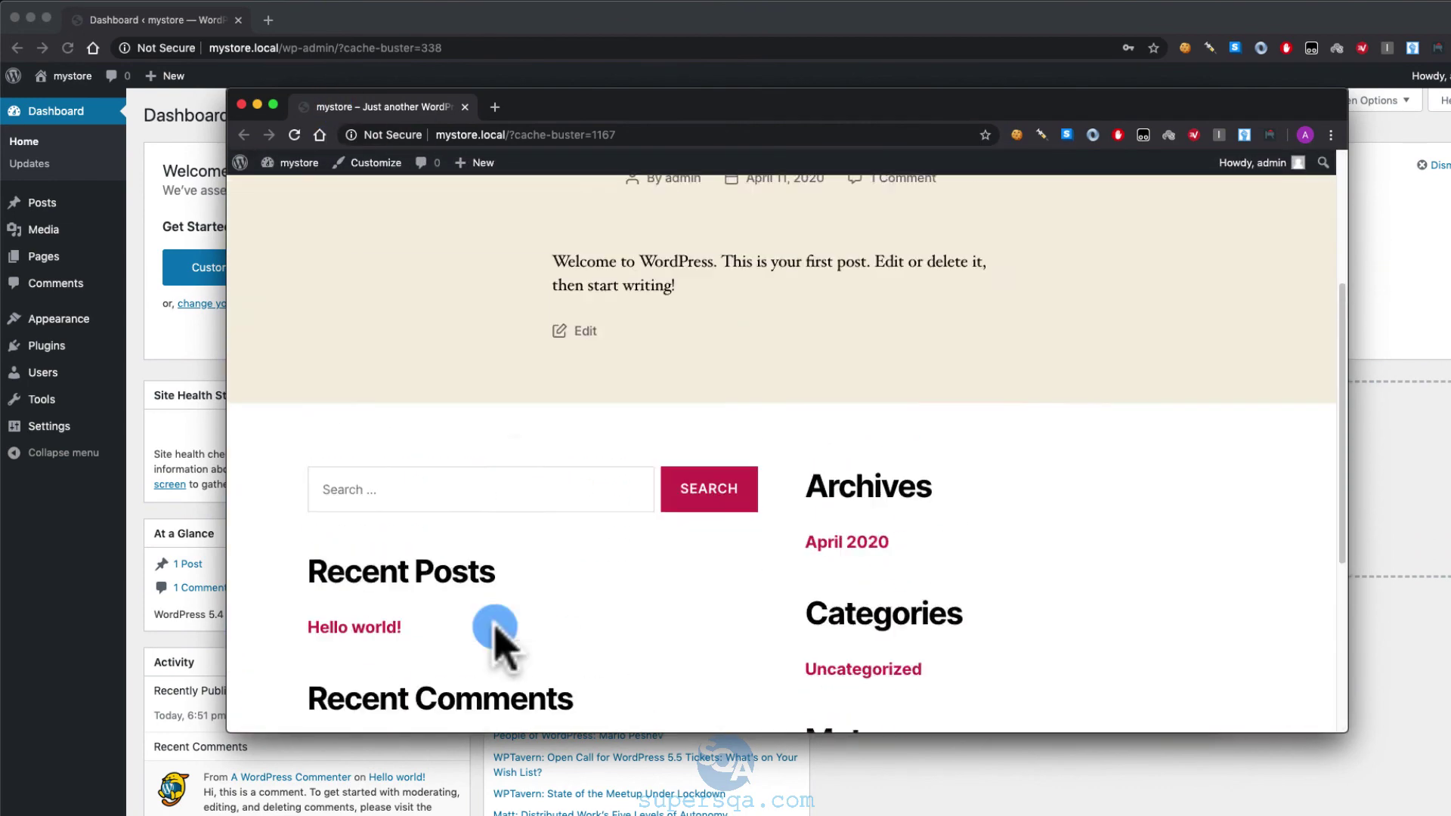